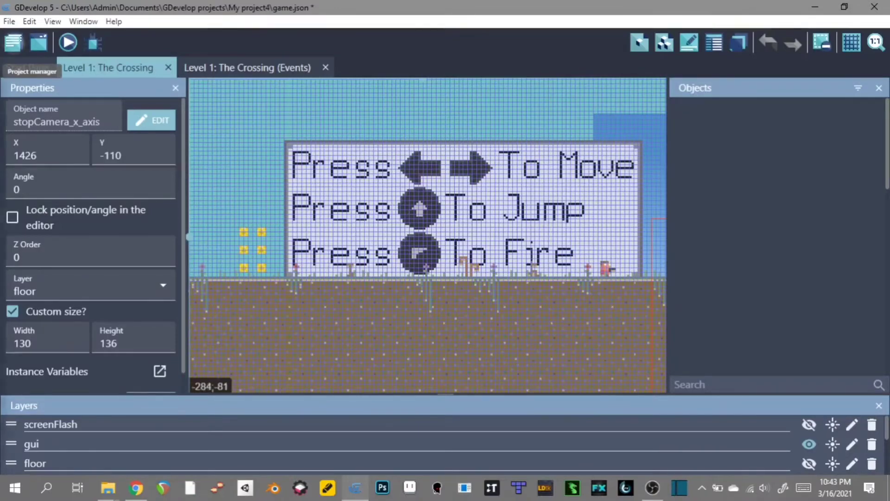
- Review the project's external events and external layouts in the project manager
{"action": "left_click", "coordinate": [13, 42]}
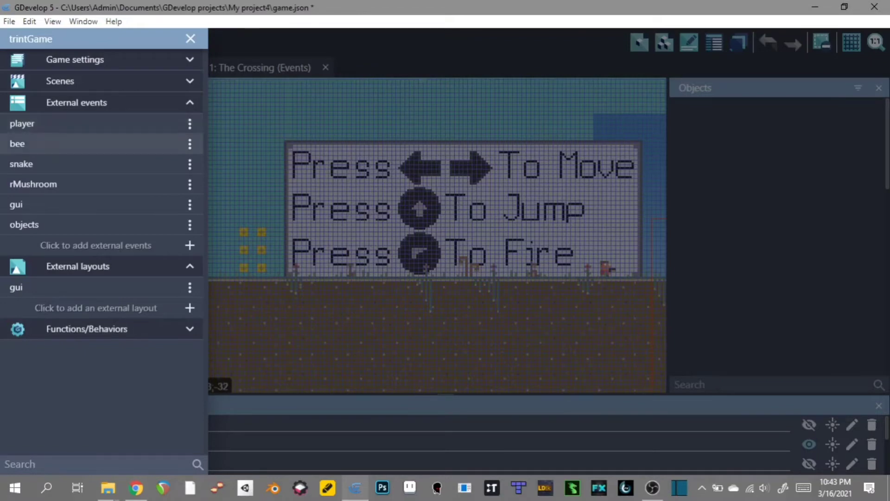
{"action": "left_click", "coordinate": [19, 463]}
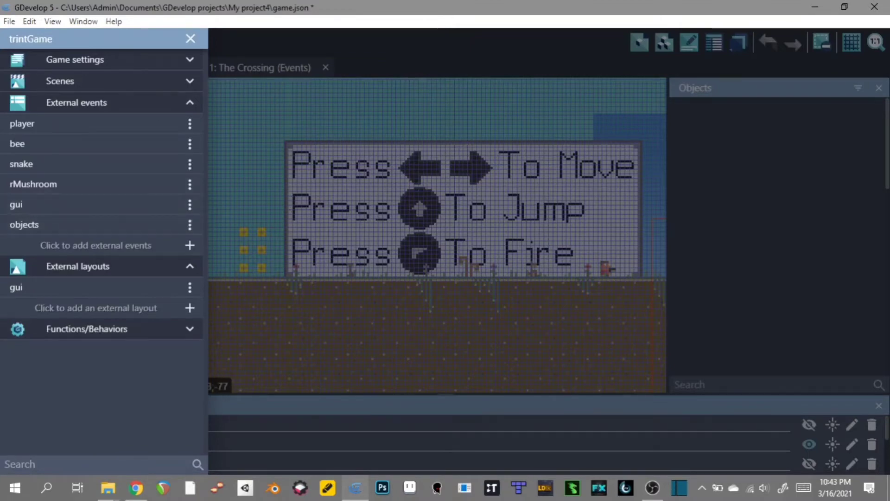
{"action": "left_click", "coordinate": [190, 39]}
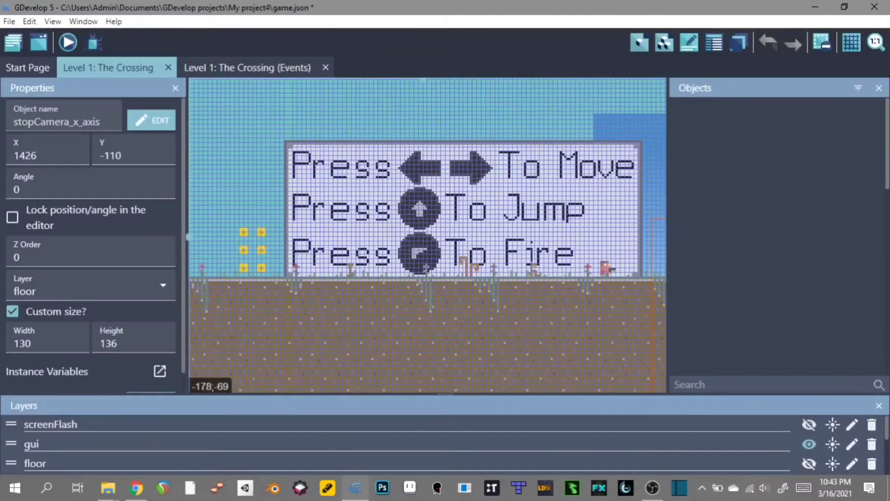
- Inspect the player external events included in the Level 1: The Crossing events, collapsing the alive group, and return to the level's events
{"action": "left_click", "coordinate": [247, 68]}
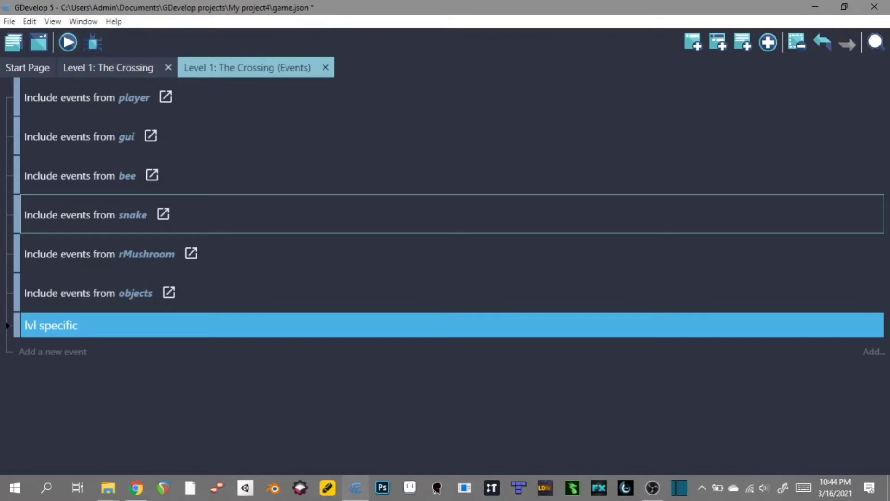
{"action": "left_click", "coordinate": [166, 97]}
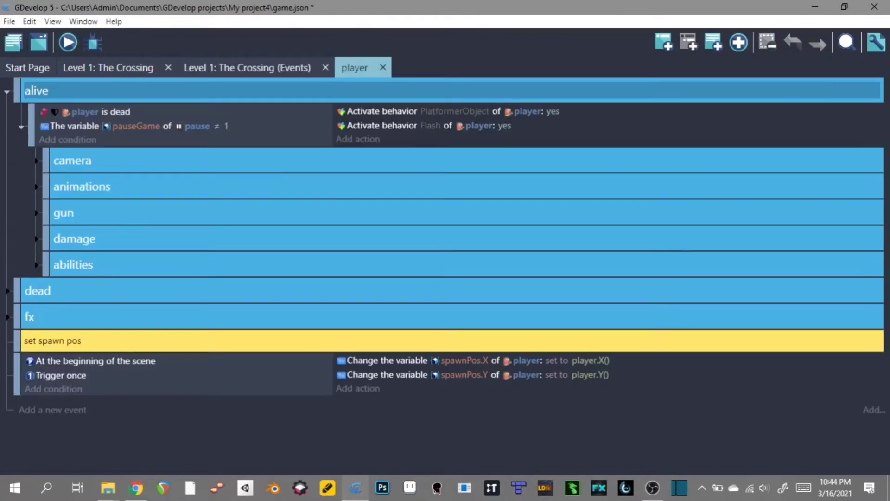
{"action": "left_click", "coordinate": [7, 92]}
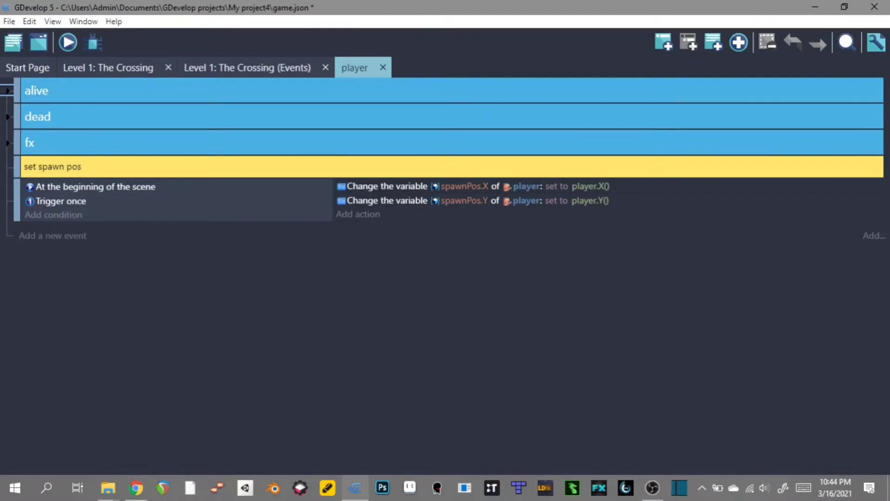
{"action": "key", "text": "ctrl+w"}
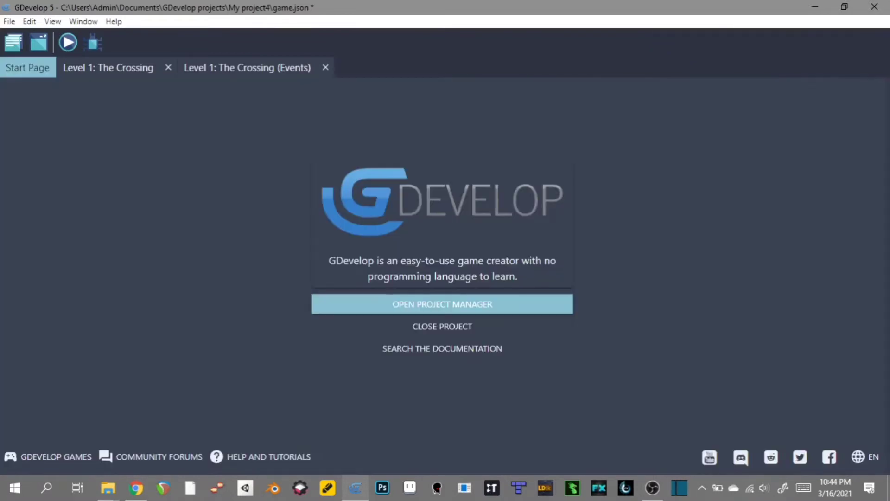
{"action": "left_click", "coordinate": [247, 67]}
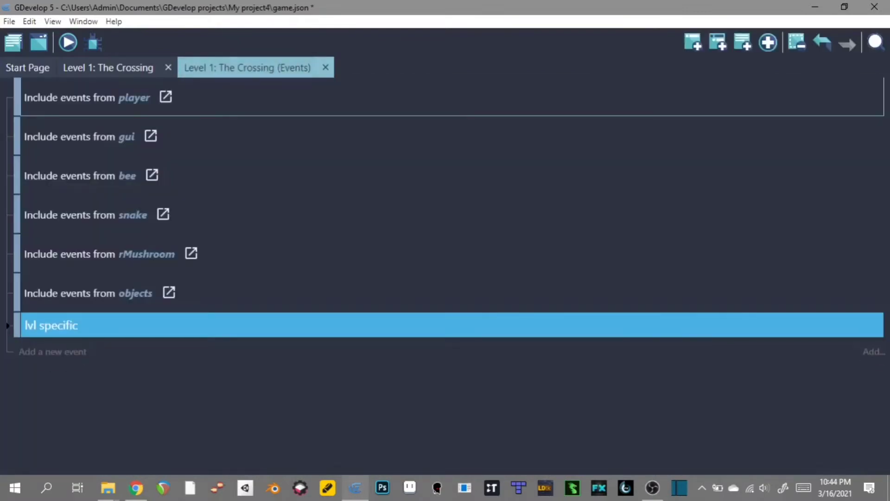
- Add a new external events sheet and open it with Level 1: The Crossing as its associated scene
{"action": "left_click", "coordinate": [13, 42]}
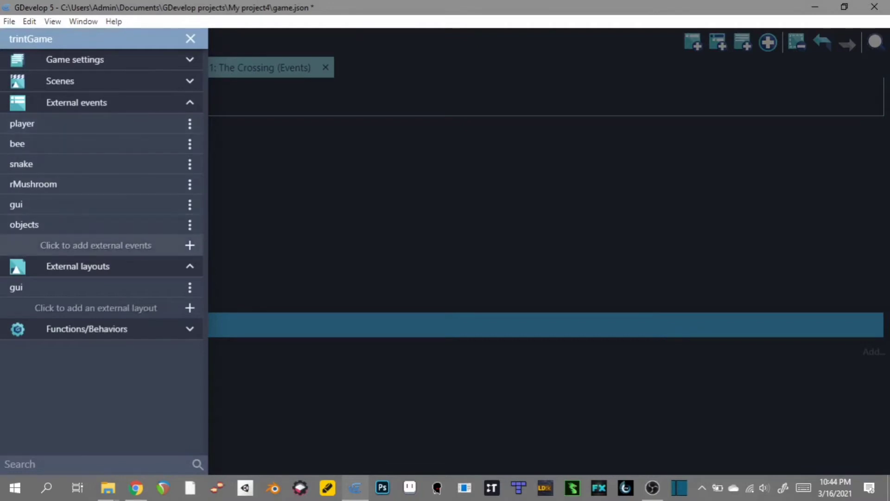
{"action": "left_click", "coordinate": [95, 245]}
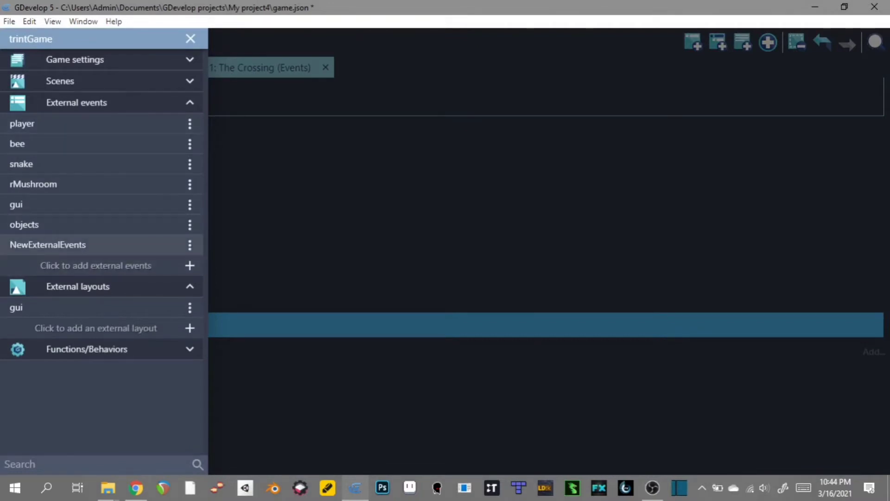
{"action": "left_click", "coordinate": [190, 245]}
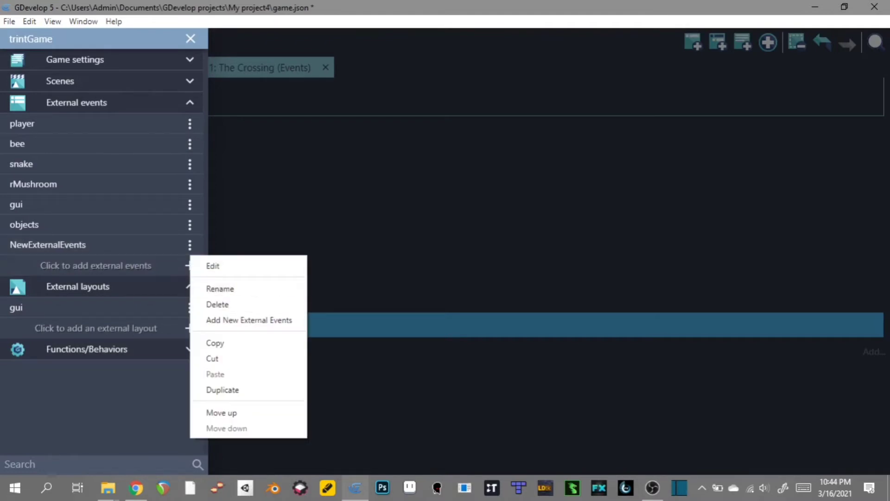
{"action": "left_click", "coordinate": [212, 265]}
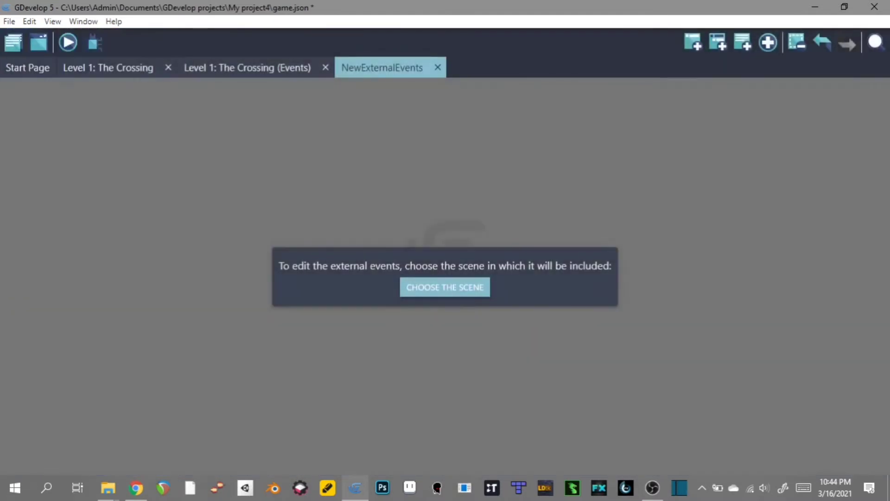
{"action": "key", "text": "Return"}
{"action": "left_click", "coordinate": [261, 250]}
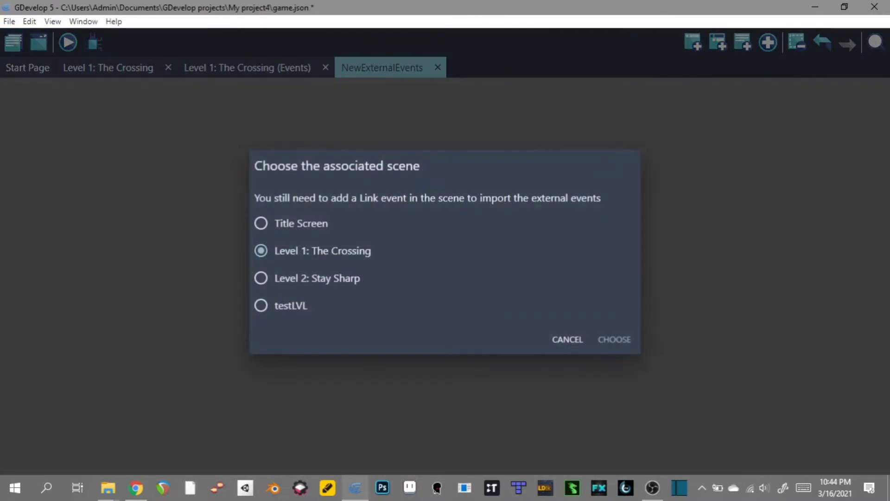
{"action": "left_click", "coordinate": [614, 339]}
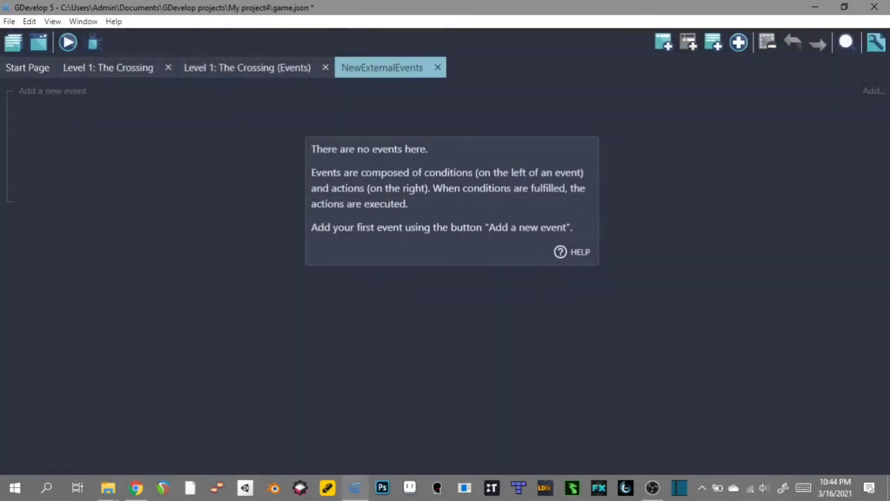
- Close the NewExternalEvents sheet and delete it from the project
{"action": "key", "text": "ctrl+w"}
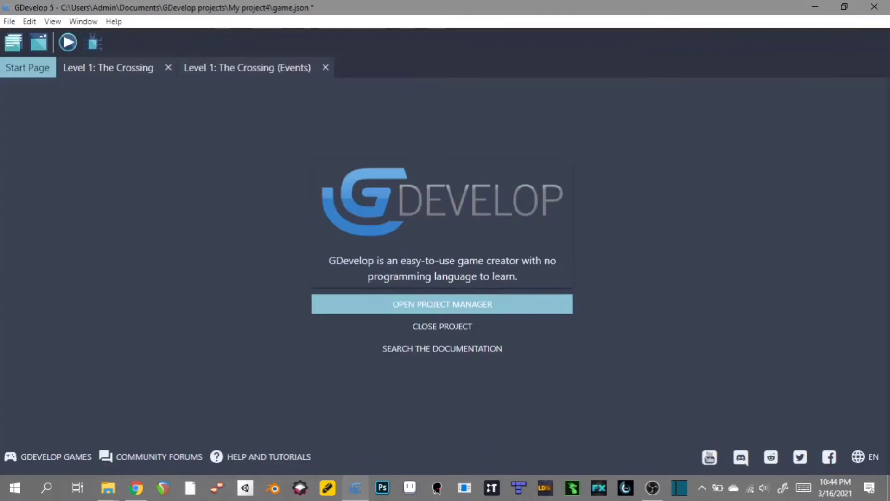
{"action": "key", "text": "ctrl+alt+e"}
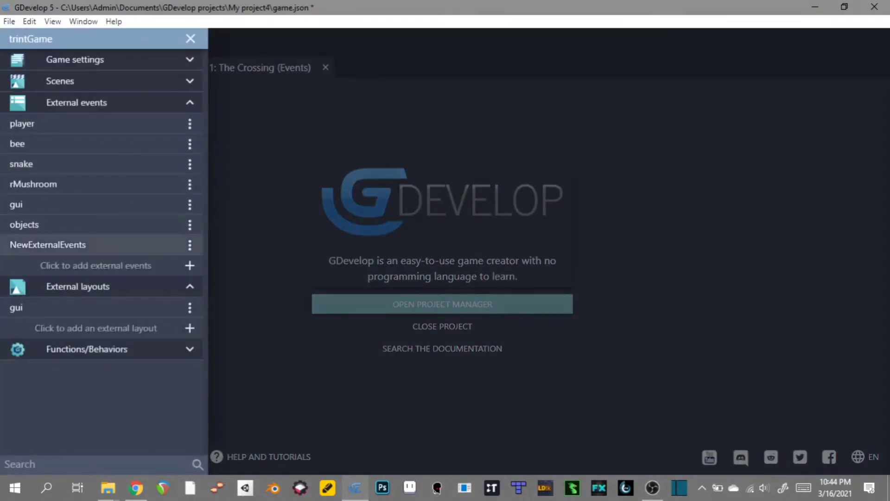
{"action": "left_click", "coordinate": [189, 245]}
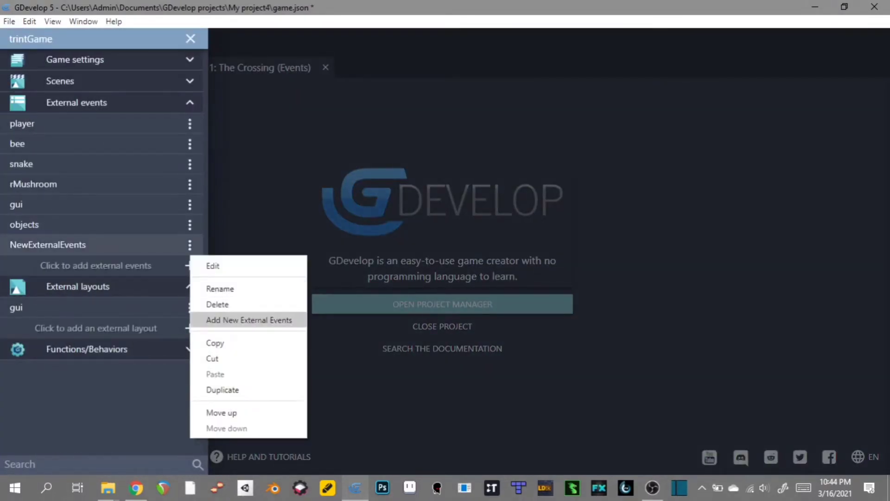
{"action": "left_click", "coordinate": [221, 304]}
{"action": "key", "text": "Return"}
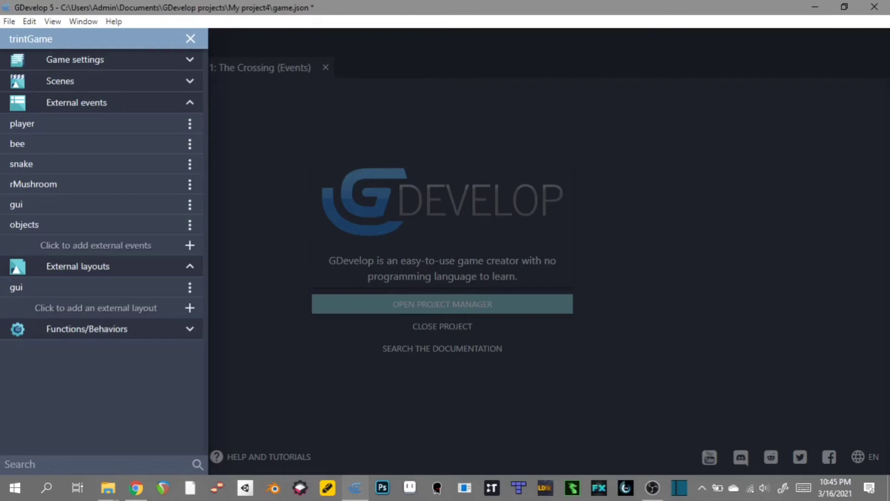
- Open the gui external layout and compare its controls with the Level 1: The Crossing scene
{"action": "left_click", "coordinate": [190, 102]}
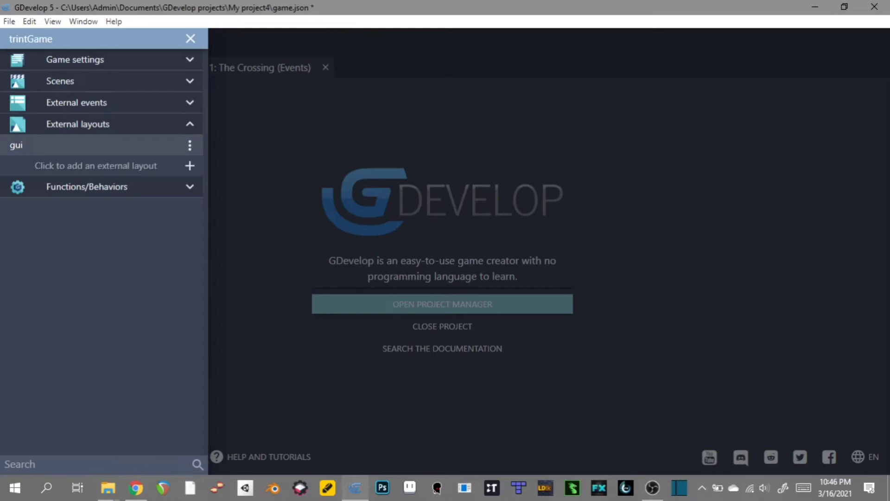
{"action": "left_click", "coordinate": [69, 146]}
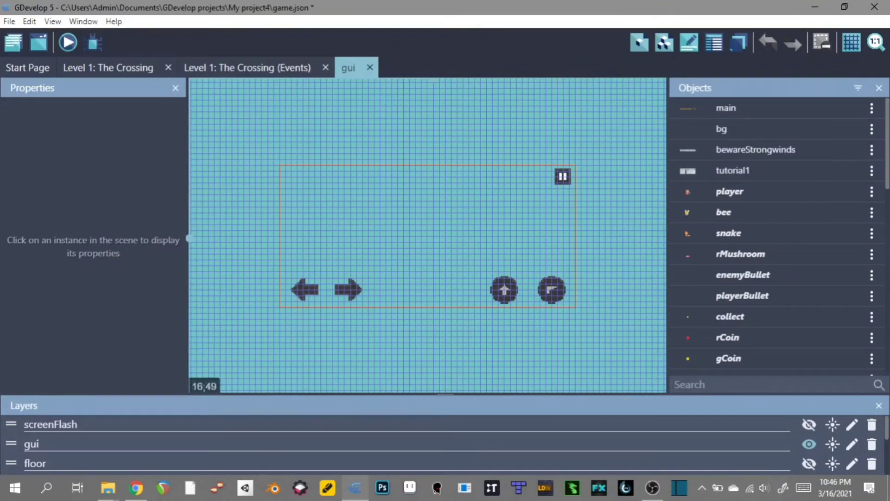
{"action": "left_click", "coordinate": [108, 67]}
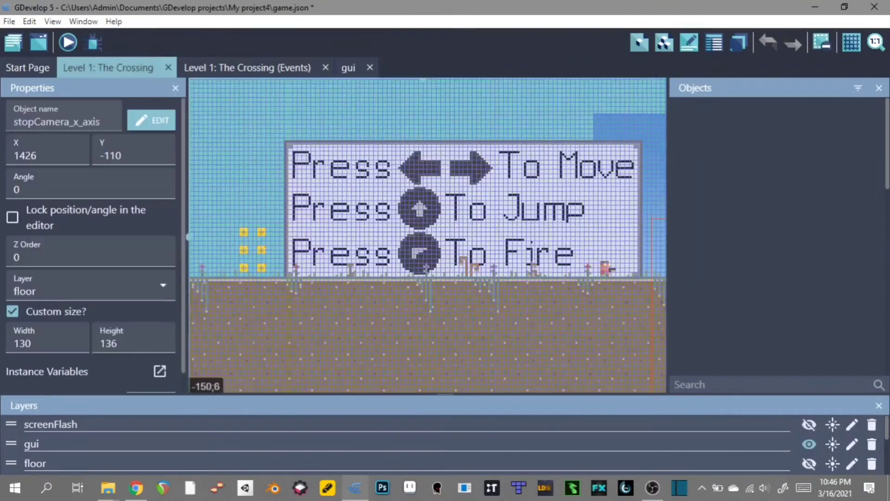
{"action": "scroll", "coordinate": [428, 236], "scroll_direction": "down", "scroll_amount": 5}
{"action": "scroll", "coordinate": [427, 235], "scroll_direction": "down", "scroll_amount": 2}
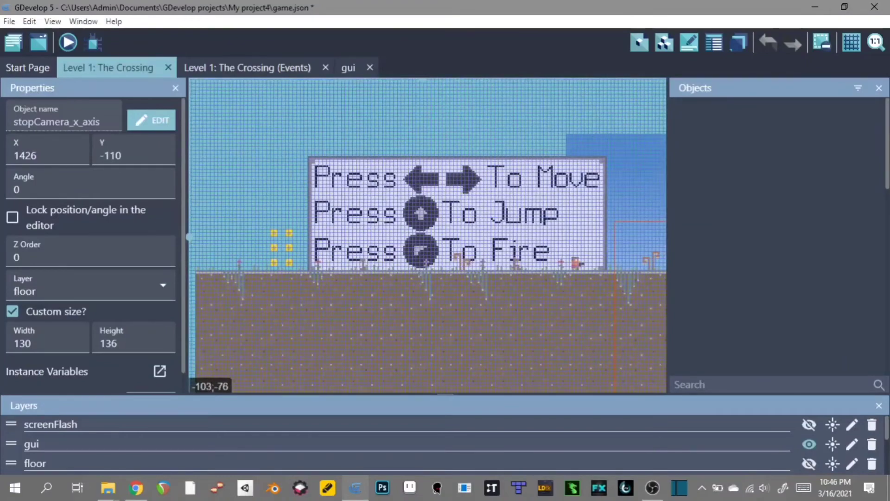
{"action": "left_click_drag", "start_coordinate": [422, 80], "coordinate": [432, 80]}
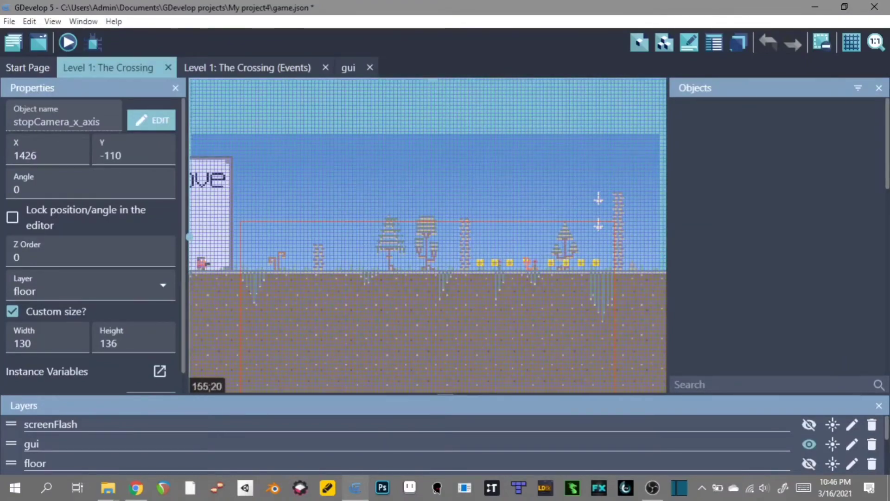
{"action": "scroll", "coordinate": [428, 235], "scroll_direction": "down", "scroll_amount": 1}
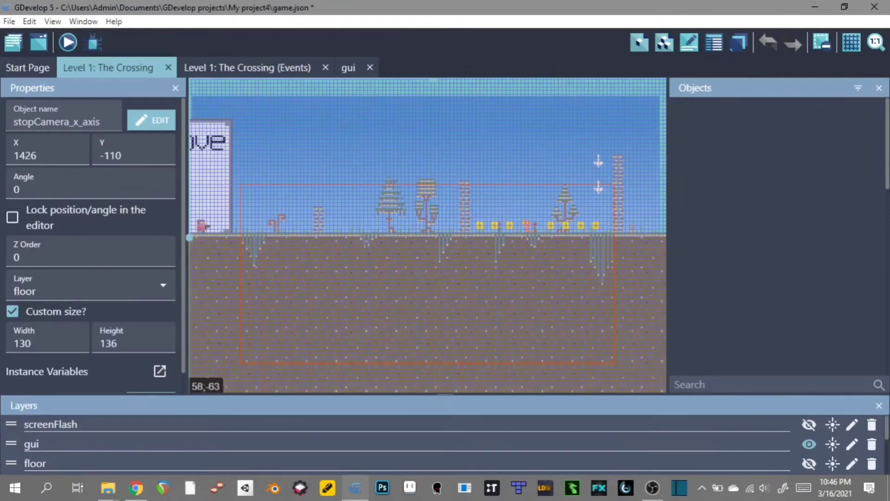
- Compare the gui events link in the Level 1: The Crossing events with the gui external layout, leaving the gui events closed
{"action": "left_click", "coordinate": [260, 67]}
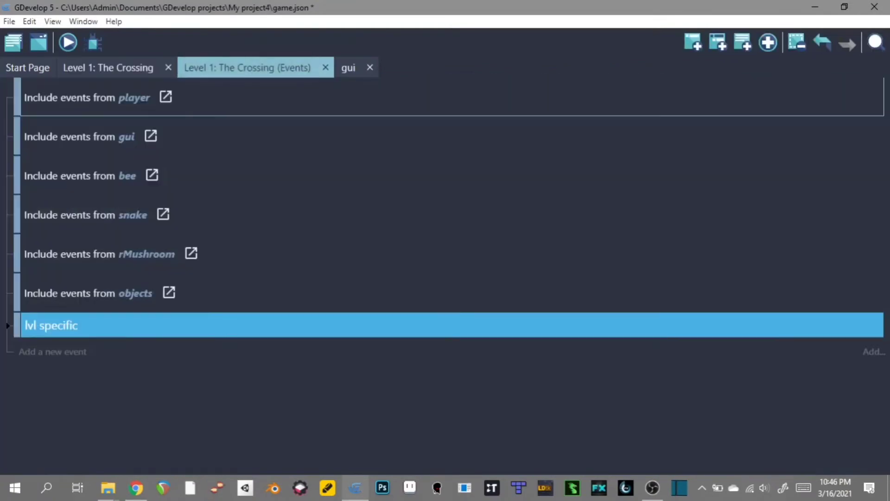
{"action": "left_click", "coordinate": [150, 136]}
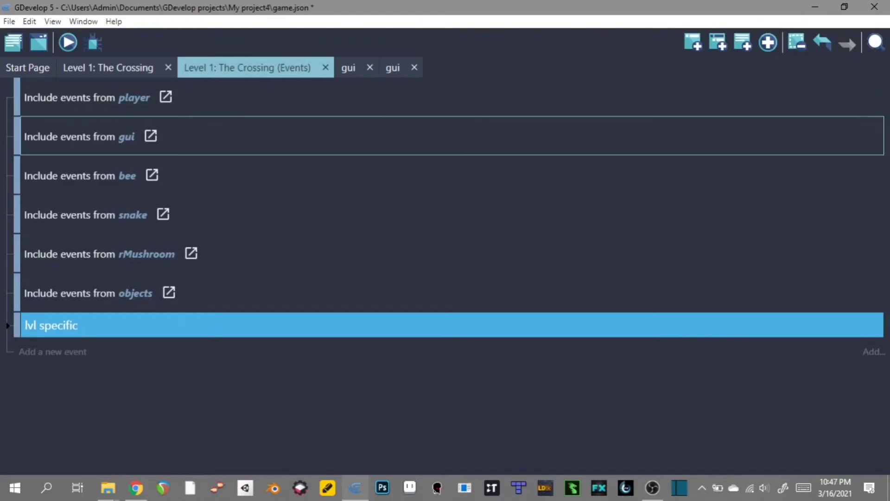
{"action": "left_click", "coordinate": [348, 67]}
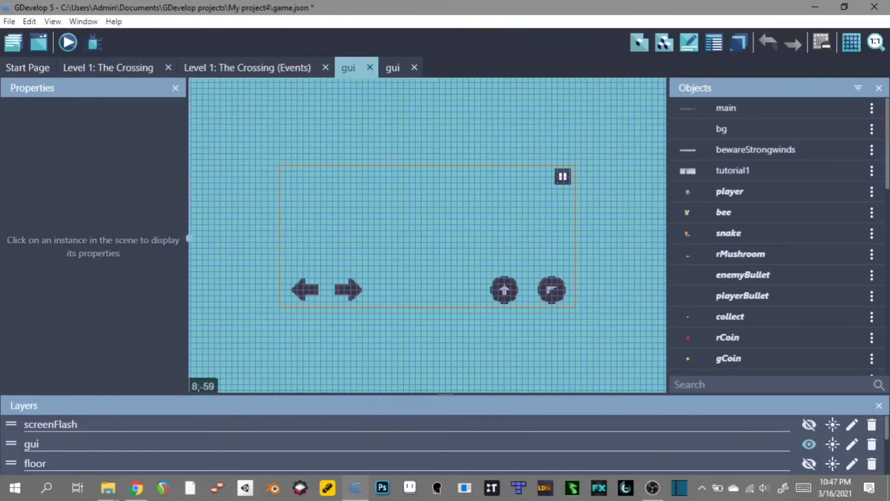
{"action": "left_click", "coordinate": [255, 68]}
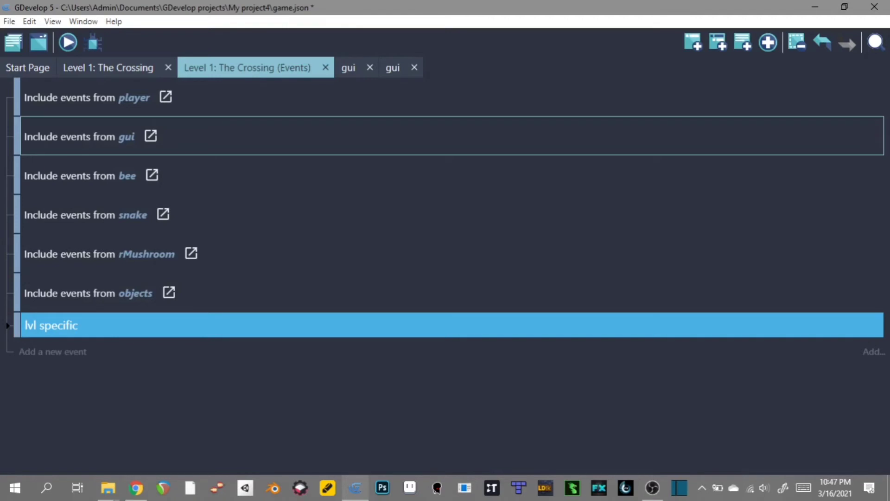
{"action": "left_click", "coordinate": [414, 67]}
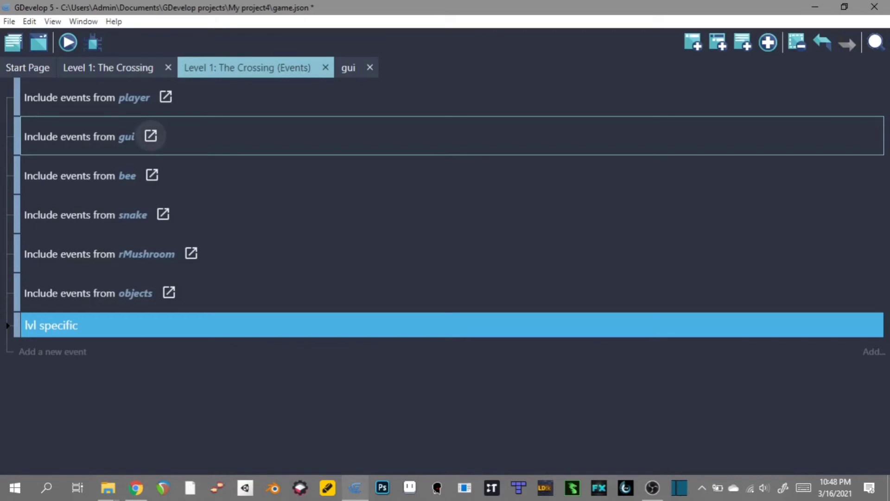
- Examine how the gui external events create objects from the gui external layout at the beginning of the scene
{"action": "left_click", "coordinate": [150, 136]}
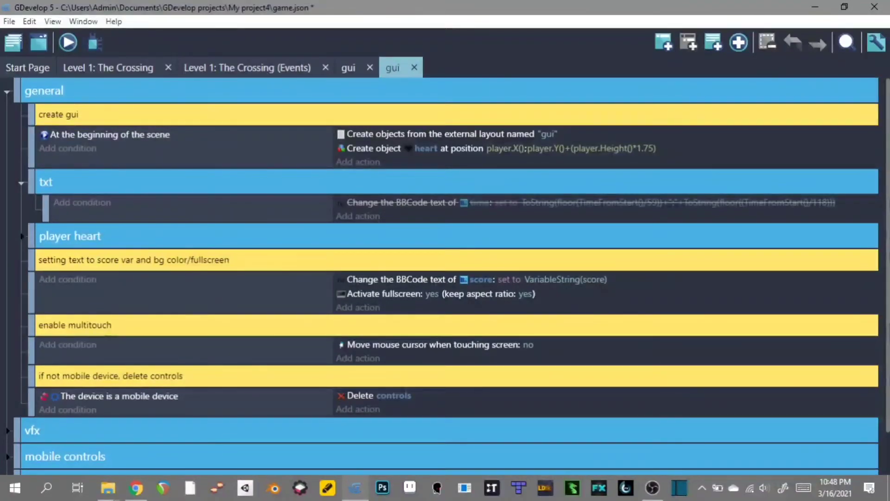
{"action": "left_click", "coordinate": [352, 68]}
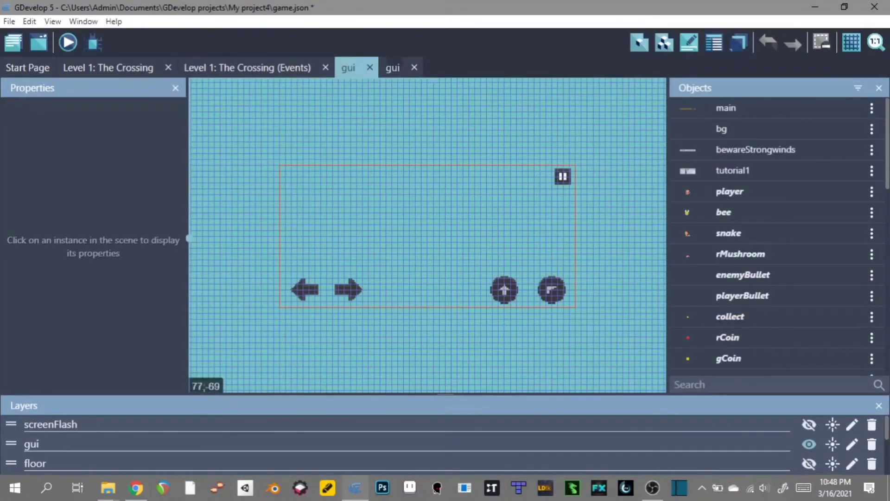
{"action": "left_click", "coordinate": [392, 67]}
{"action": "scroll", "coordinate": [445, 276], "scroll_direction": "down", "scroll_amount": 2}
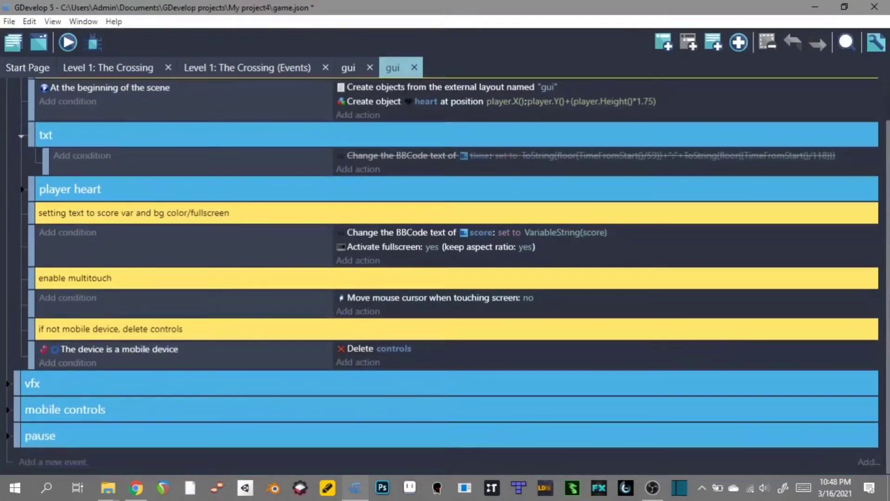
{"action": "scroll", "coordinate": [445, 276], "scroll_direction": "up", "scroll_amount": 2}
- Close the gui layout and gui events, and collapse the project's list of external layouts
{"action": "left_click", "coordinate": [369, 68]}
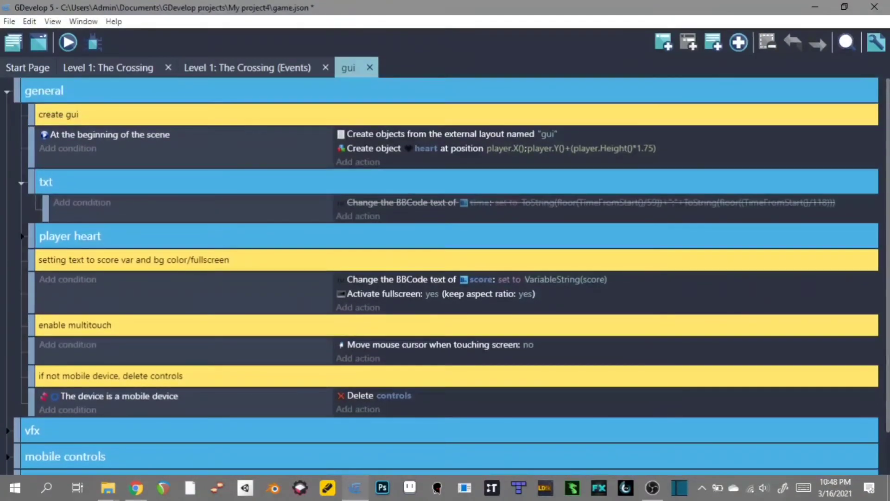
{"action": "left_click", "coordinate": [370, 67]}
{"action": "key", "text": "ctrl+alt+e"}
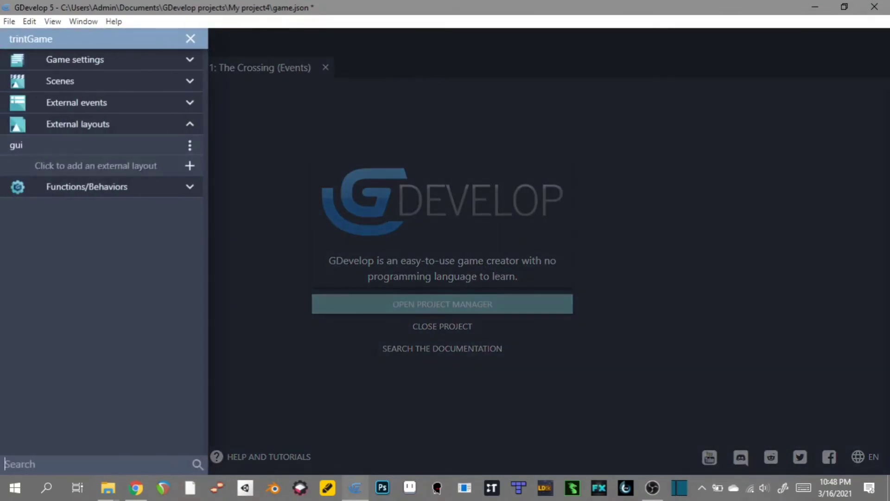
{"action": "left_click", "coordinate": [102, 124]}
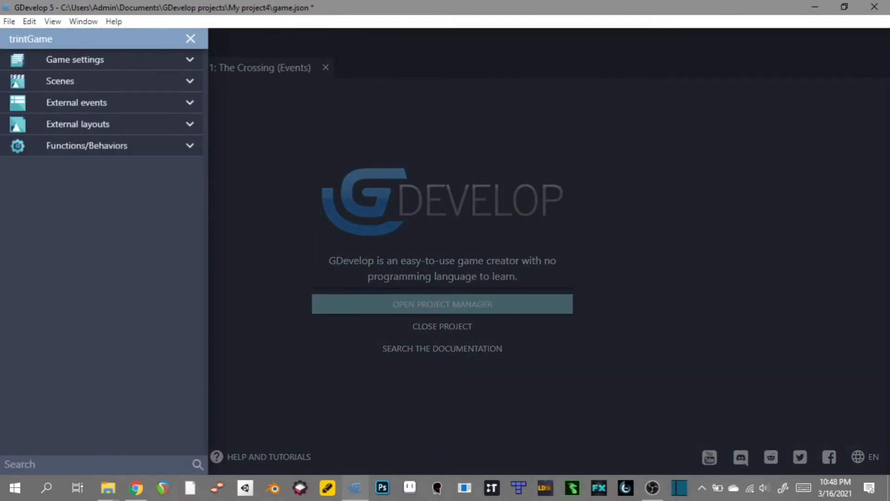
- Expand the project's Functions/Behaviors and look through the complete list of installed extensions
{"action": "left_click", "coordinate": [102, 145]}
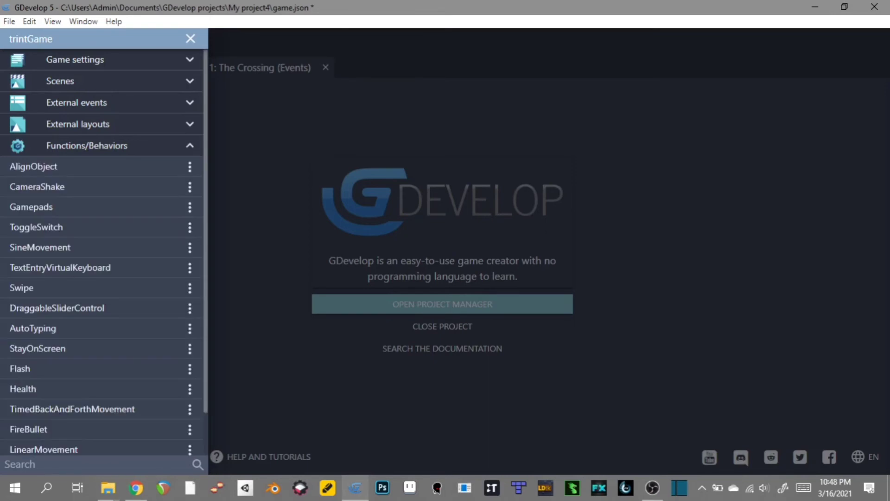
{"action": "scroll", "coordinate": [46, 206], "scroll_direction": "down", "scroll_amount": 1}
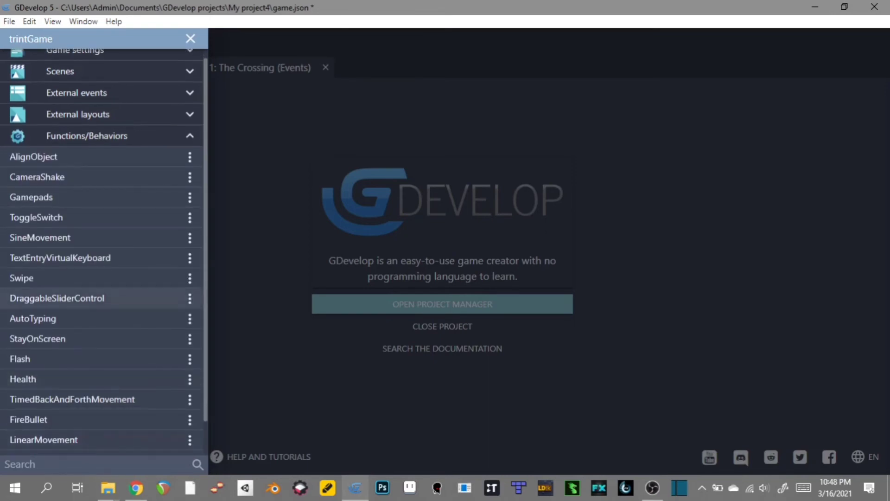
{"action": "scroll", "coordinate": [47, 222], "scroll_direction": "down", "scroll_amount": 3}
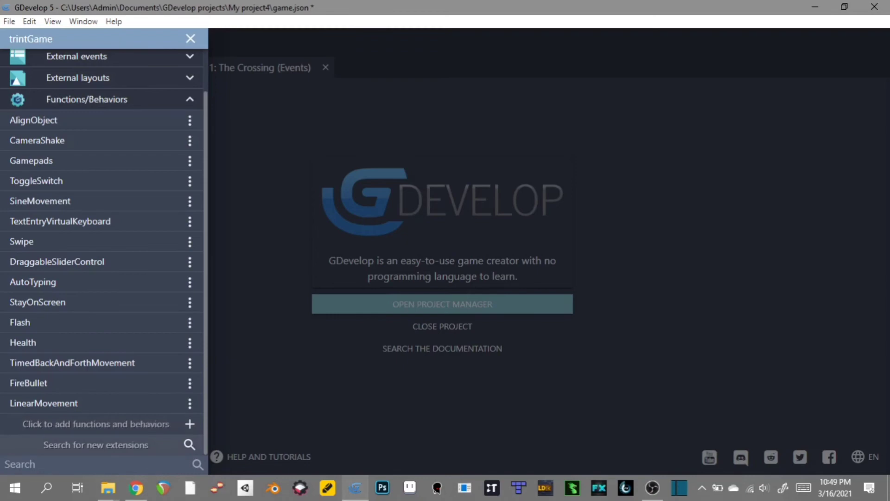
- Open the search for new extensions and examine the available extensions, their descriptions and the category filters
{"action": "left_click", "coordinate": [96, 445]}
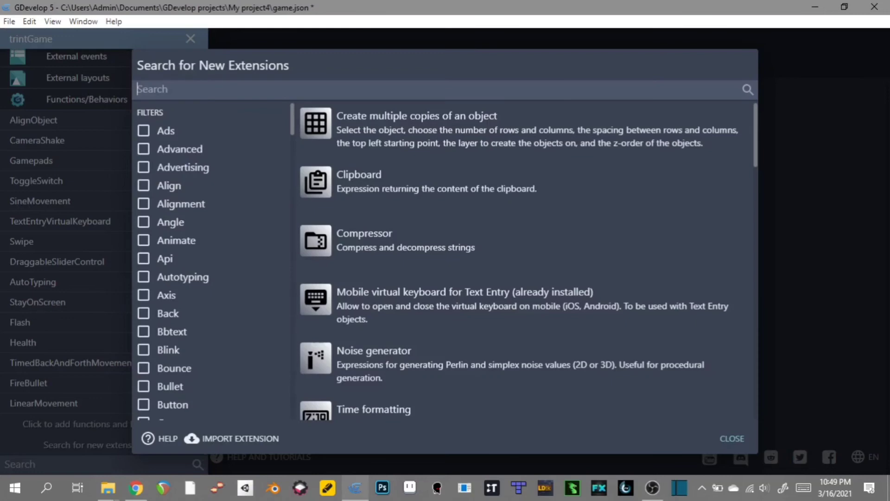
{"action": "scroll", "coordinate": [517, 261], "scroll_direction": "down", "scroll_amount": 10}
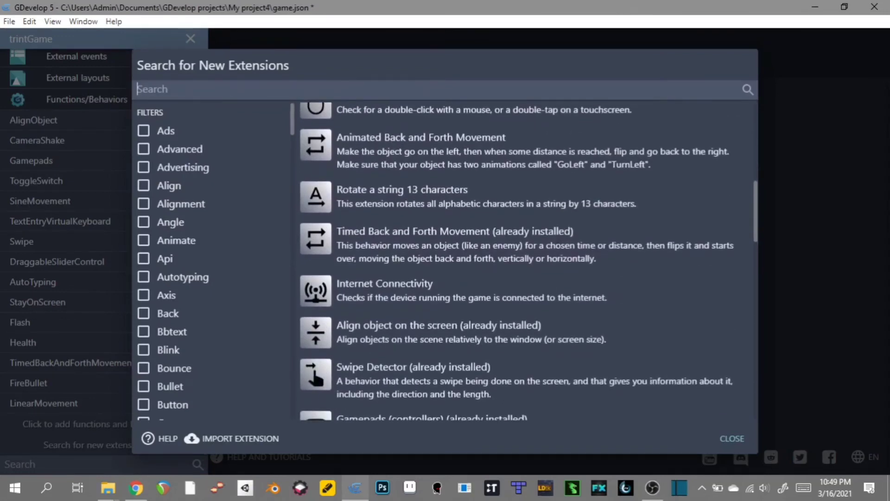
{"action": "scroll", "coordinate": [516, 261], "scroll_direction": "down", "scroll_amount": 3}
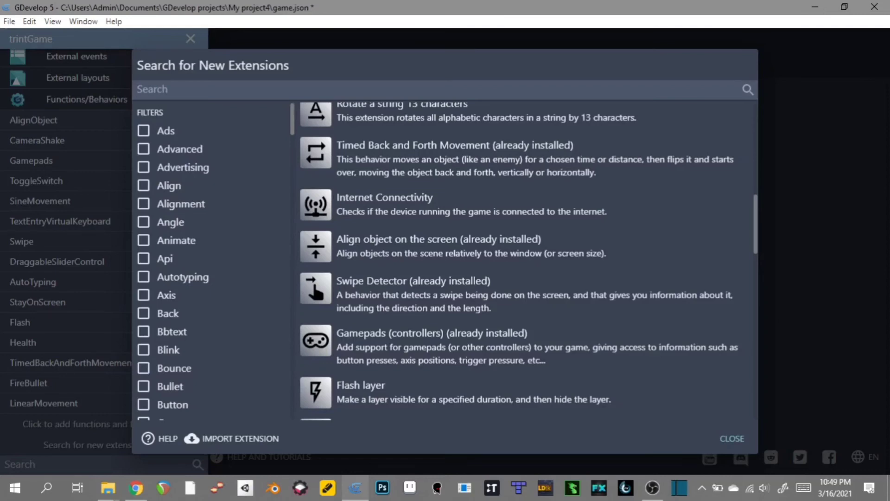
{"action": "scroll", "coordinate": [519, 262], "scroll_direction": "up", "scroll_amount": 1}
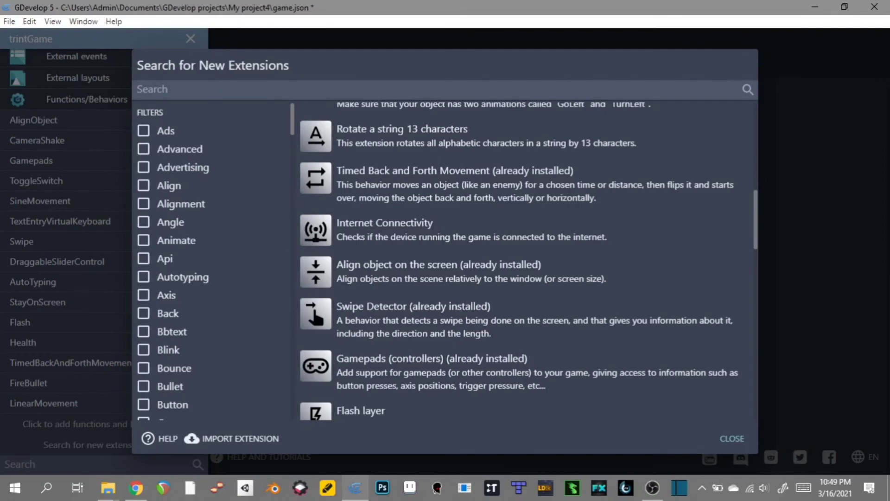
{"action": "scroll", "coordinate": [519, 262], "scroll_direction": "down", "scroll_amount": 1}
{"action": "scroll", "coordinate": [519, 262], "scroll_direction": "down", "scroll_amount": 1}
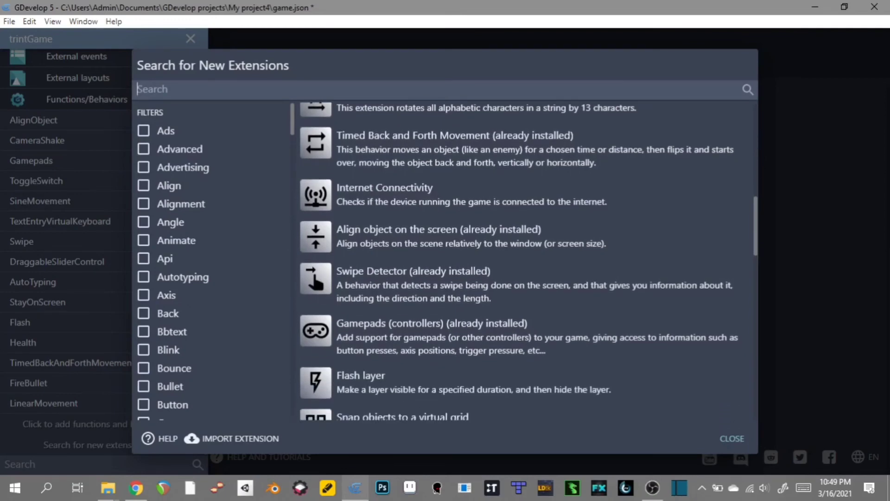
{"action": "scroll", "coordinate": [519, 262], "scroll_direction": "down", "scroll_amount": 3}
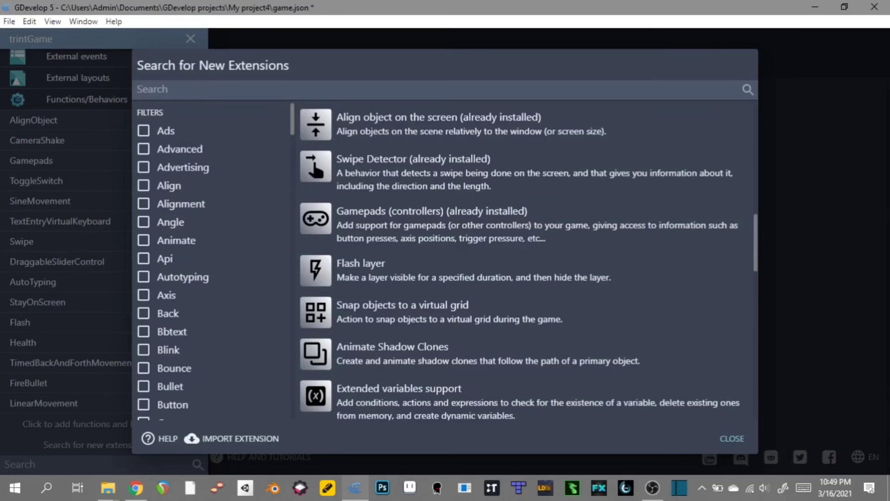
{"action": "scroll", "coordinate": [524, 260], "scroll_direction": "down", "scroll_amount": 8}
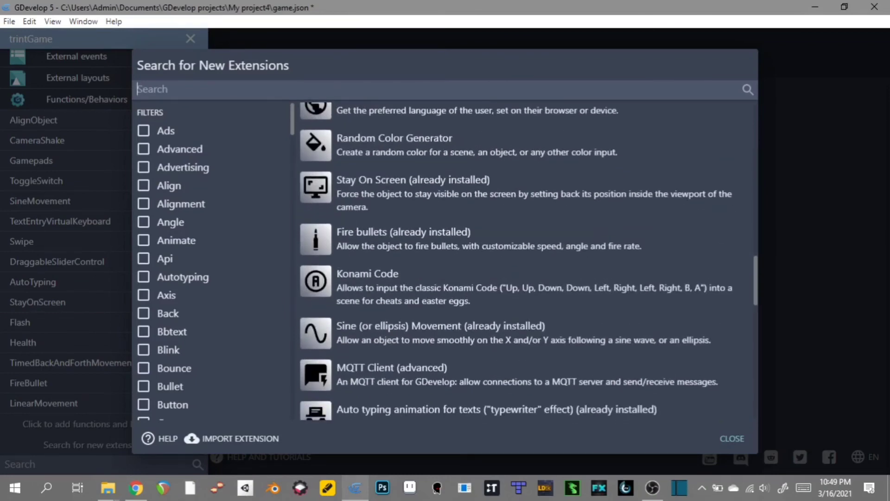
{"action": "scroll", "coordinate": [214, 259], "scroll_direction": "down", "scroll_amount": 20}
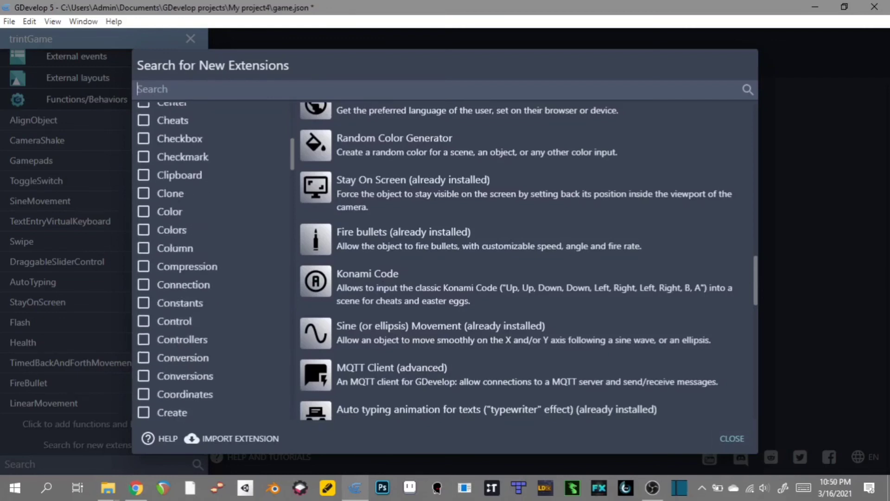